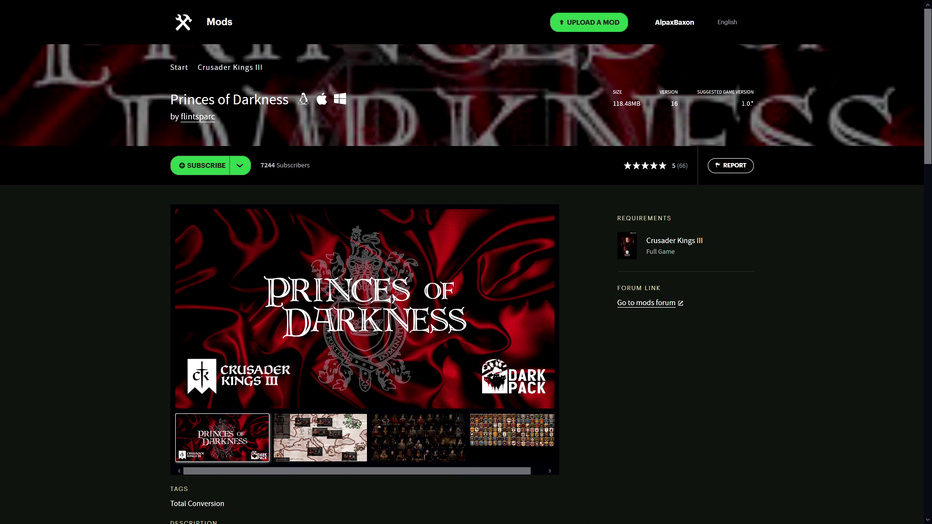
# - Choose Manual download for the Princes of Darkness mod to get it as a zip
pyautogui.click(240, 166)
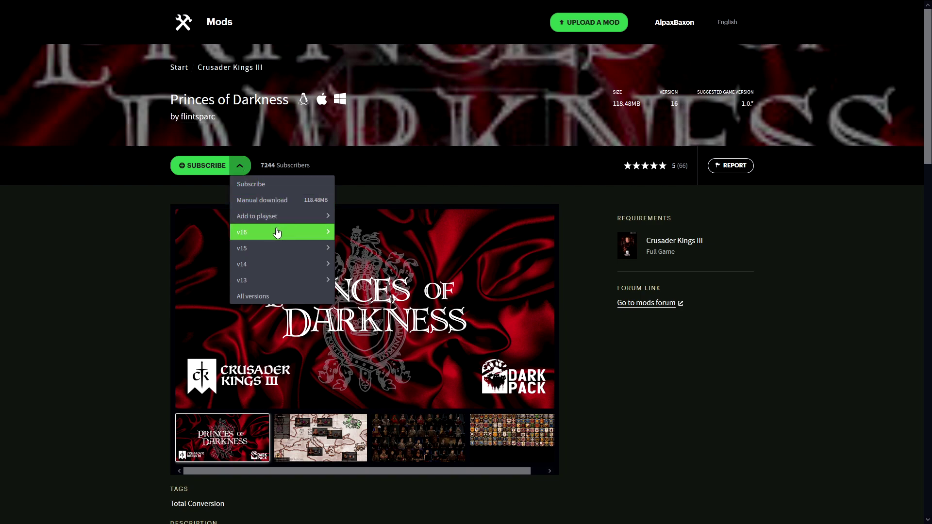
pyautogui.click(289, 200)
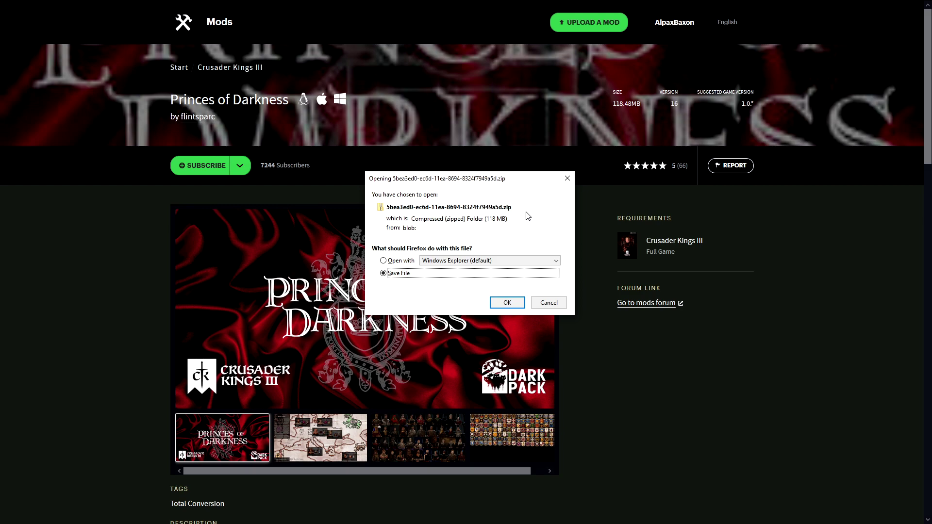
# - Save the 118 MB Princes of Darkness zip to Downloads and extract all its files
pyautogui.click(506, 302)
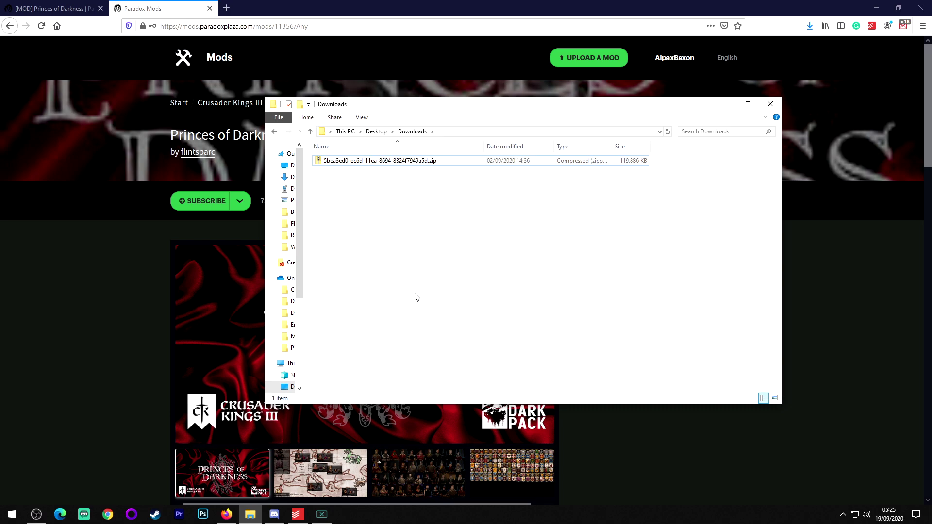
pyautogui.click(378, 163)
pyautogui.rightClick(378, 162)
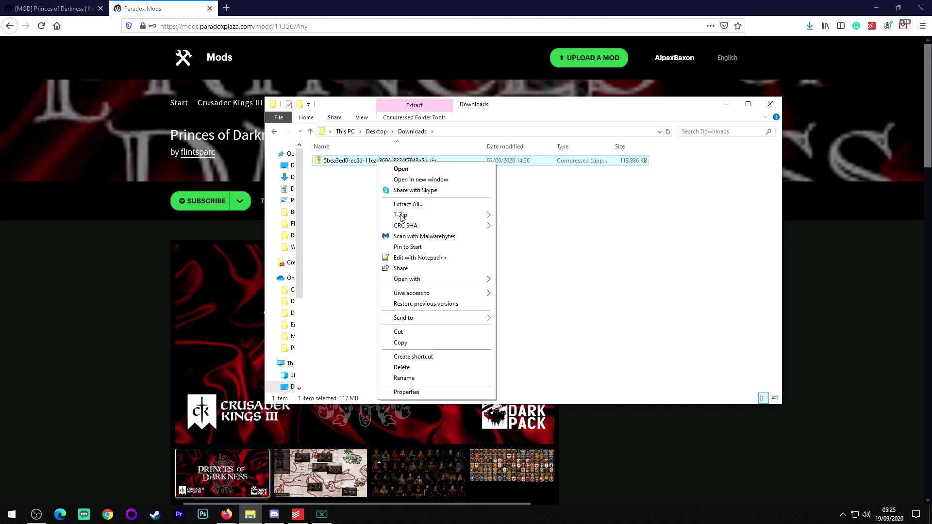
pyautogui.moveTo(401, 217)
pyautogui.click(408, 204)
pyautogui.click(552, 350)
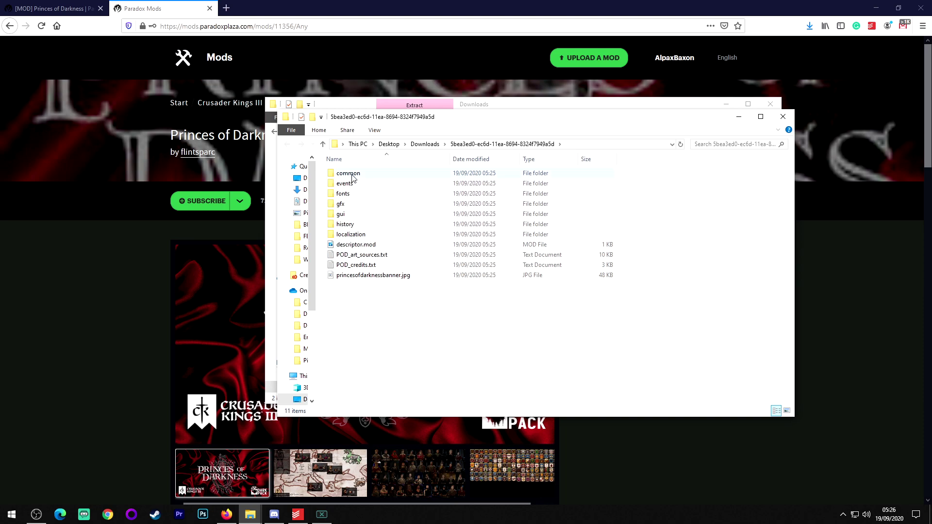
# - Create a new folder named 'Princes' and move the mod's content folders into it
pyautogui.rightClick(346, 299)
pyautogui.moveTo(421, 431)
pyautogui.click(492, 317)
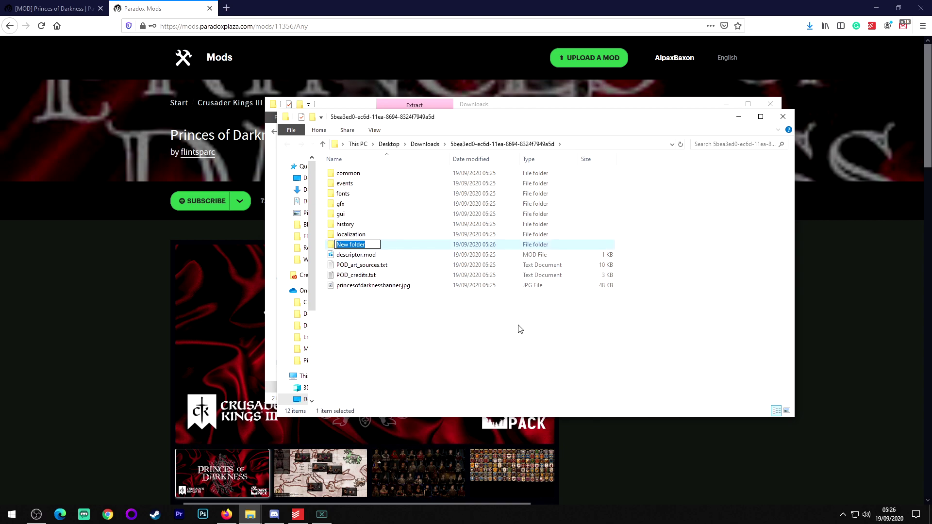
pyautogui.write('Princes')
pyautogui.press('Return')
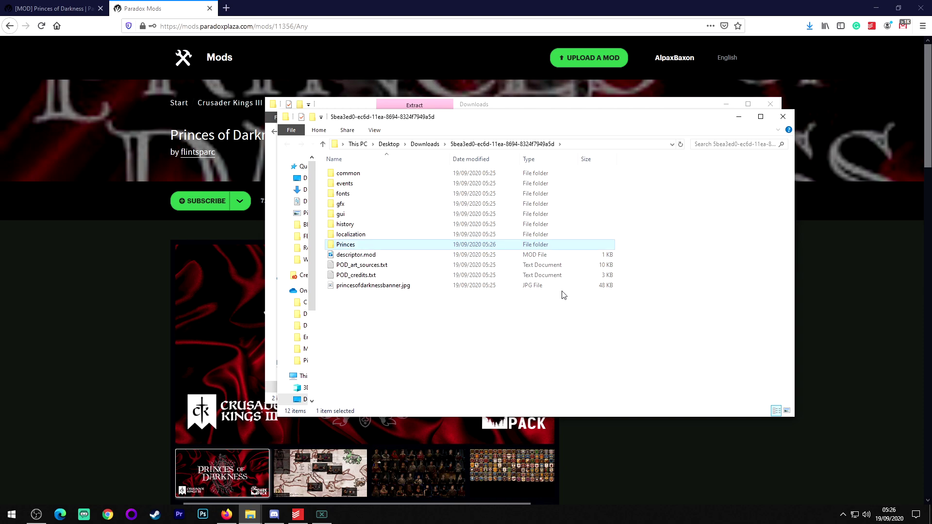
pyautogui.moveTo(672, 239); pyautogui.dragTo(433, 168)
pyautogui.moveTo(359, 214); pyautogui.dragTo(347, 176)
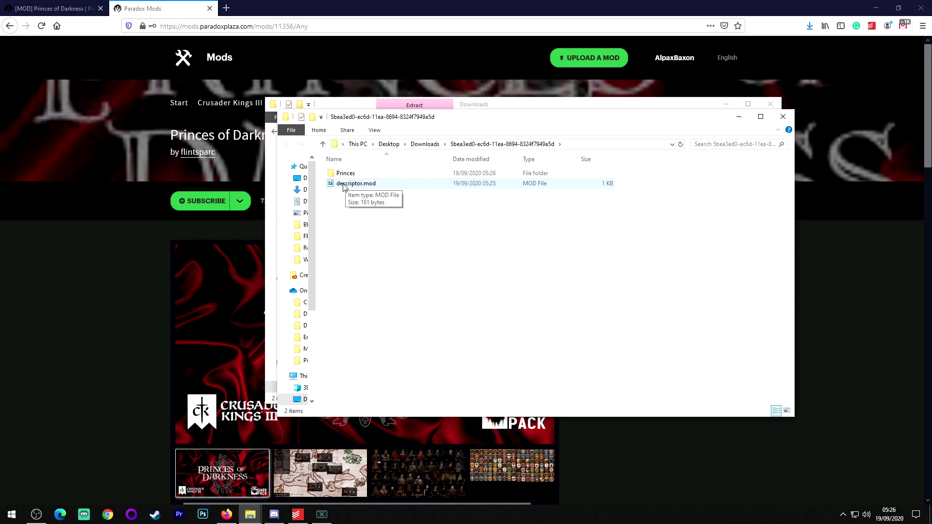
# - Rename descriptor.mod to Princes.mod and open it for editing in Notepad++
pyautogui.click(368, 186)
pyautogui.rightClick(367, 186)
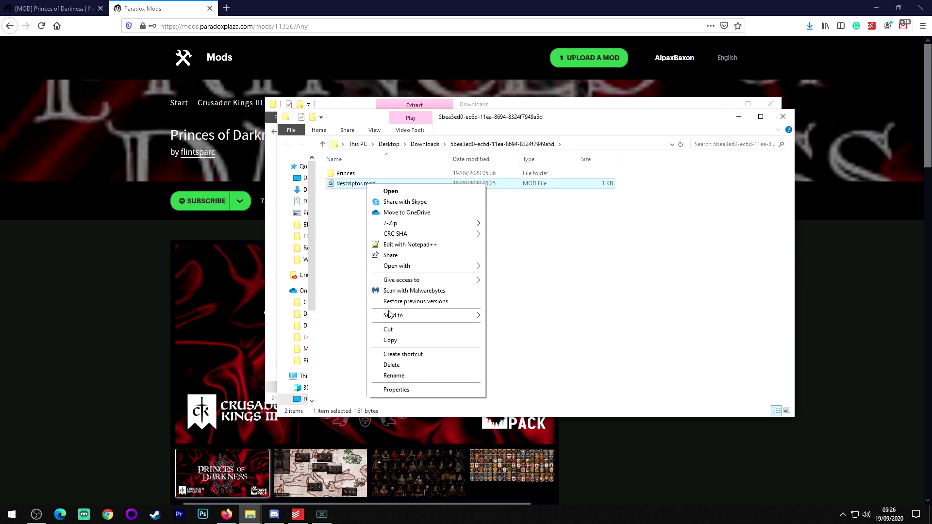
pyautogui.click(396, 376)
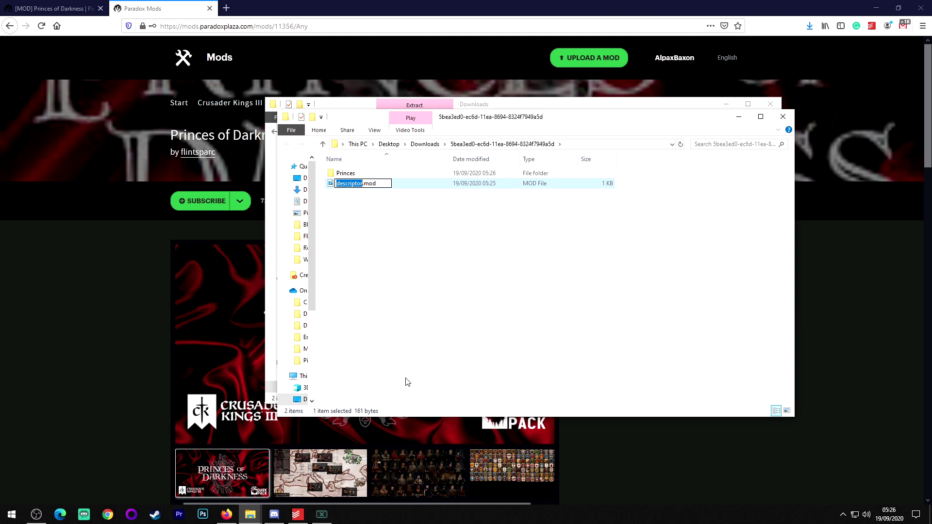
pyautogui.write('Princes')
pyautogui.press('Return')
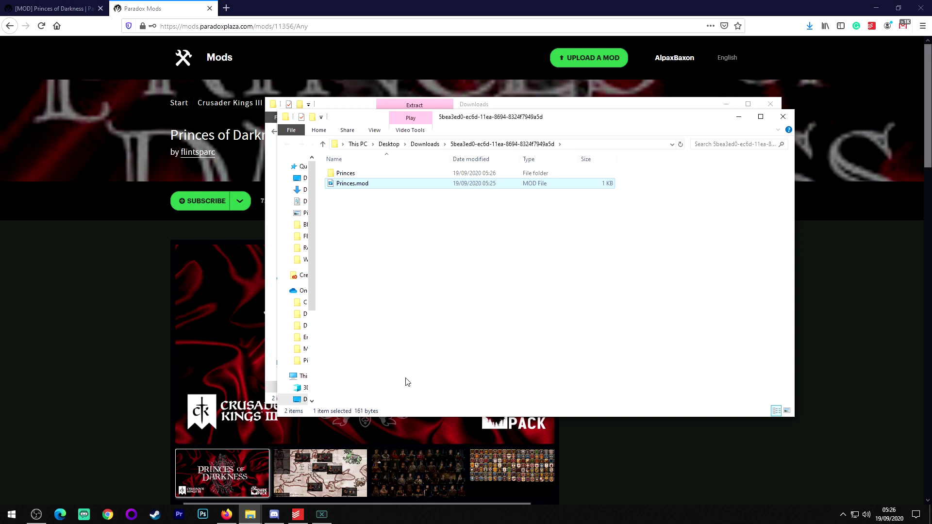
pyautogui.press('Return')
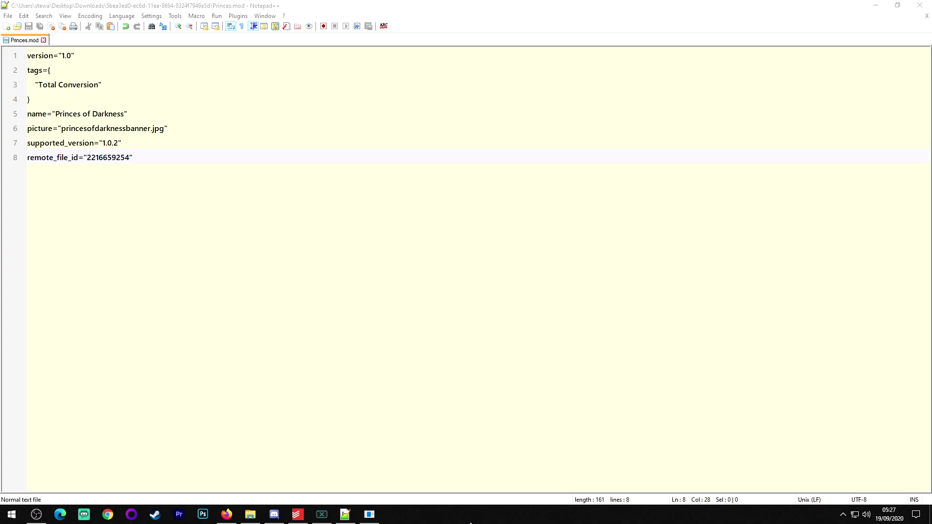
# - Add path = "mod/Princes" after line 6 of Princes.mod, save, and close Notepad++
pyautogui.click(188, 132)
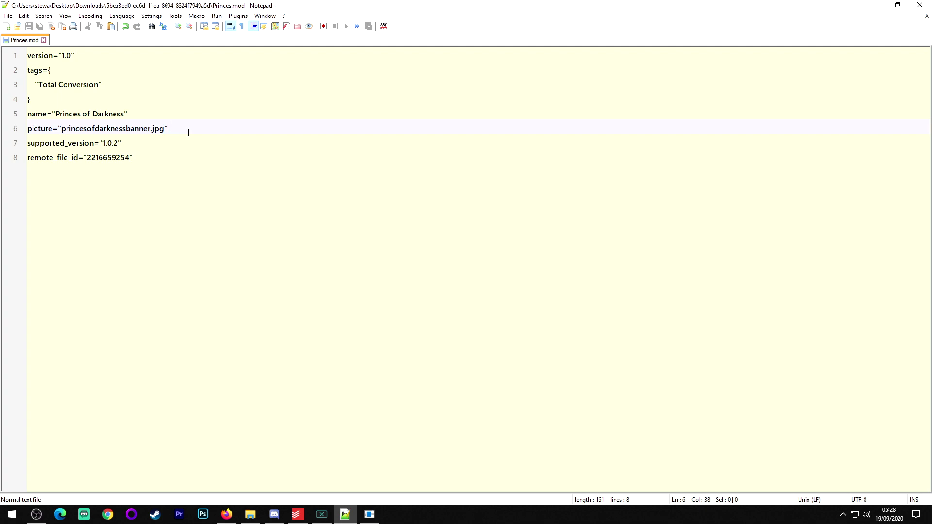
pyautogui.press('Return')
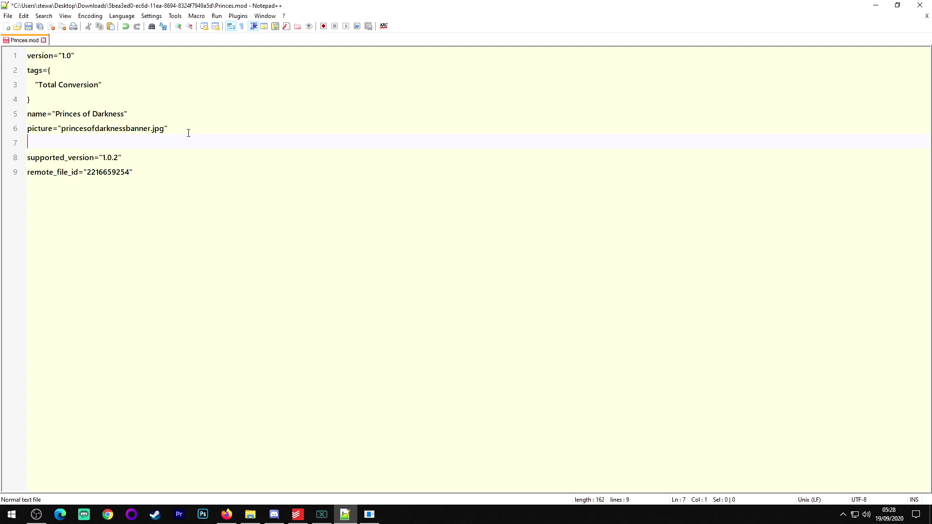
pyautogui.write('path = "mod/Princes"')
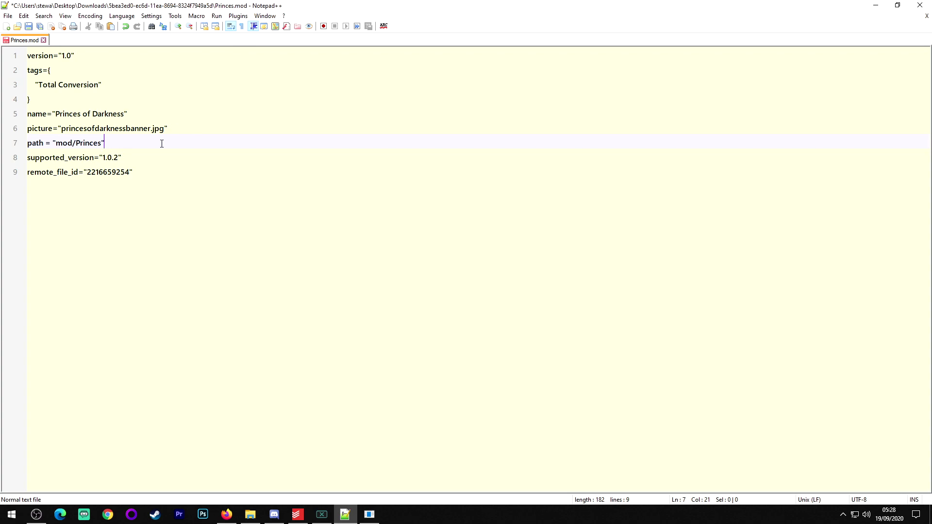
pyautogui.hotkey('ctrl', 's')
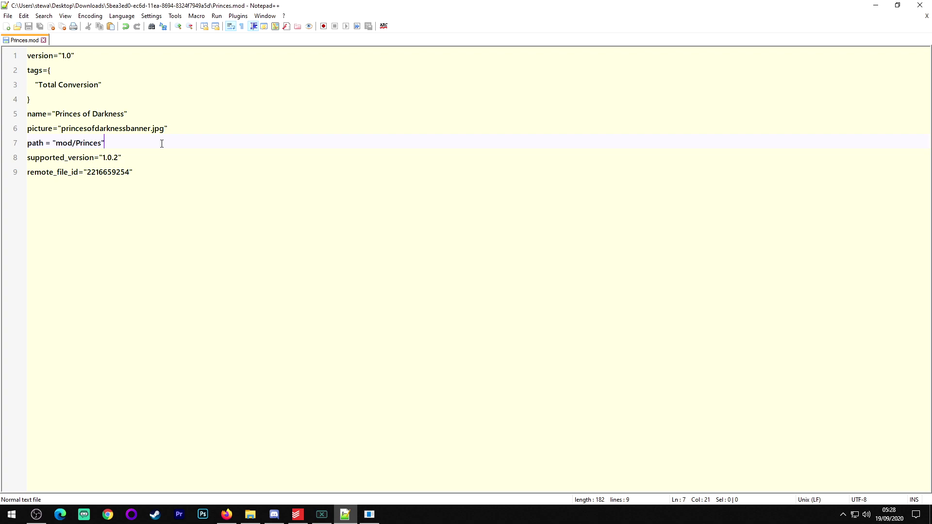
pyautogui.hotkey('alt', 'F4')
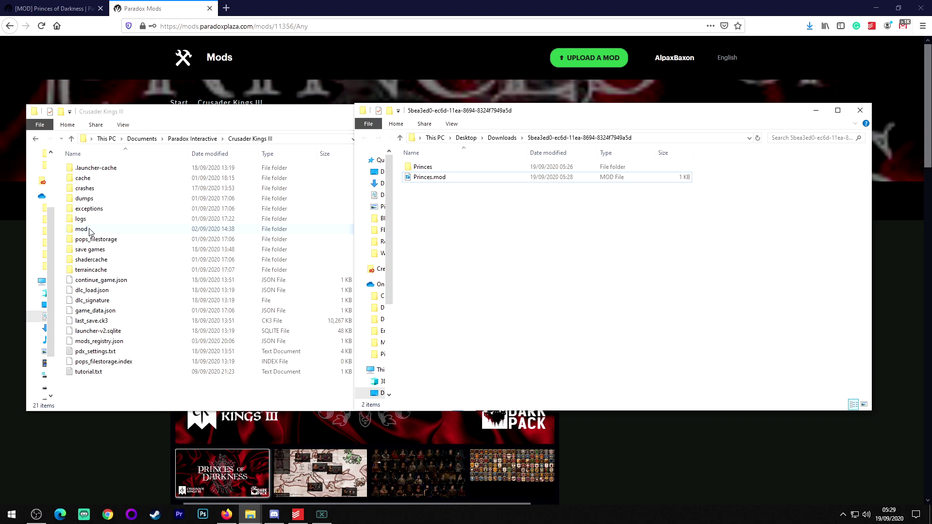
# - Move the Princes folder and Princes.mod from Downloads into Documents' Crusader Kings III mod folder
pyautogui.rightClick(105, 394)
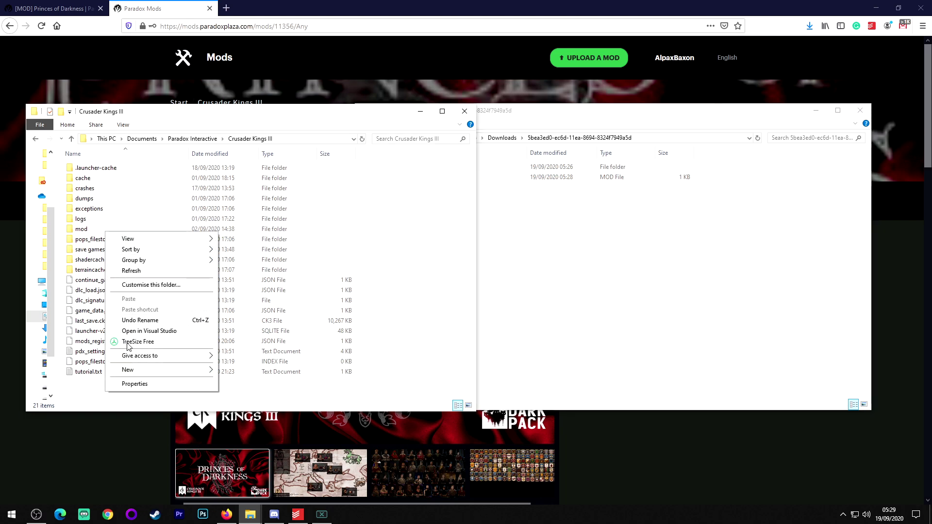
pyautogui.moveTo(146, 369)
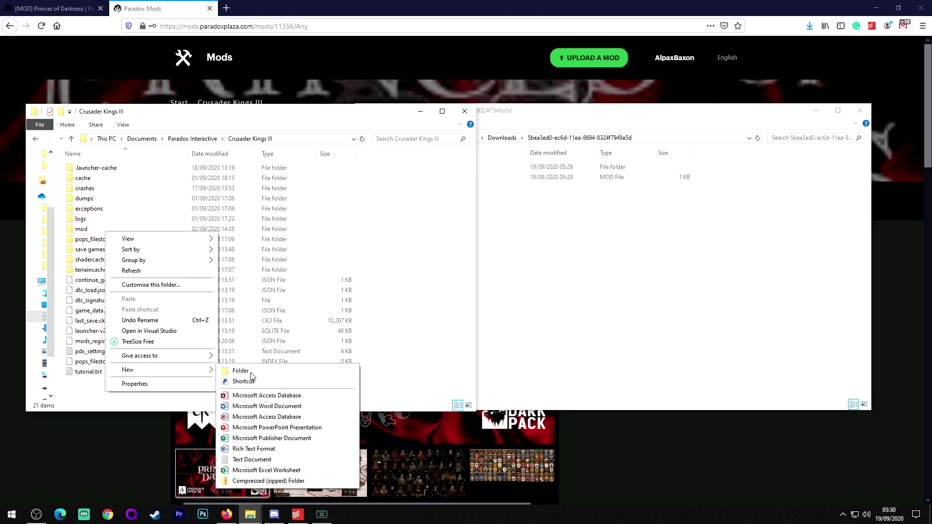
pyautogui.click(610, 303)
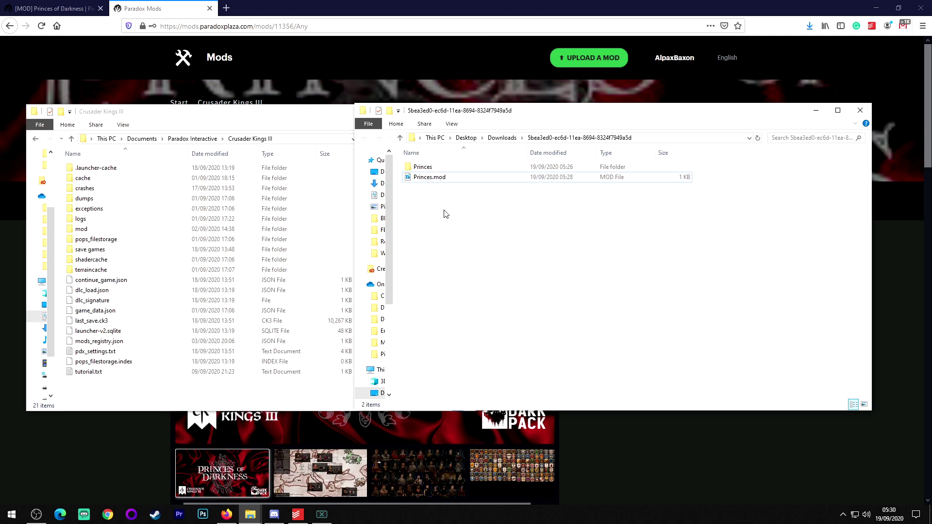
pyautogui.moveTo(439, 224); pyautogui.dragTo(88, 229)
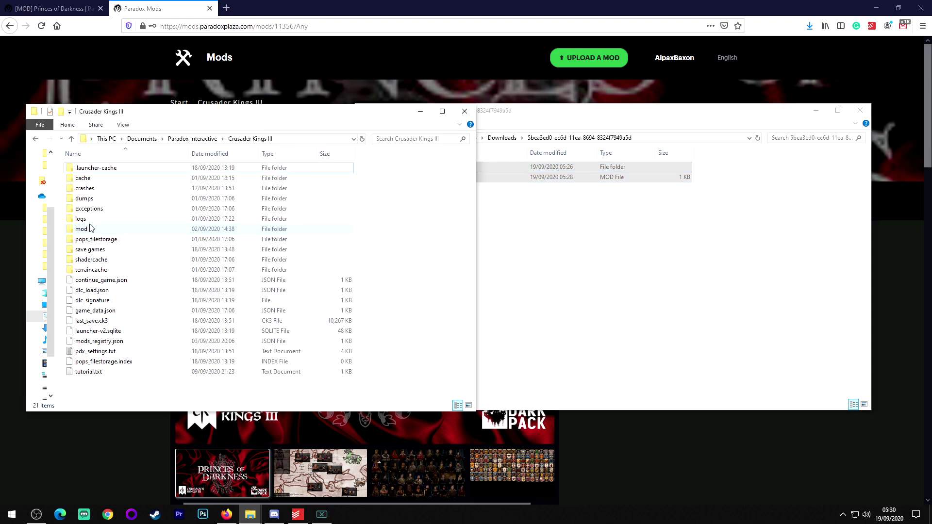
pyautogui.doubleClick(104, 228)
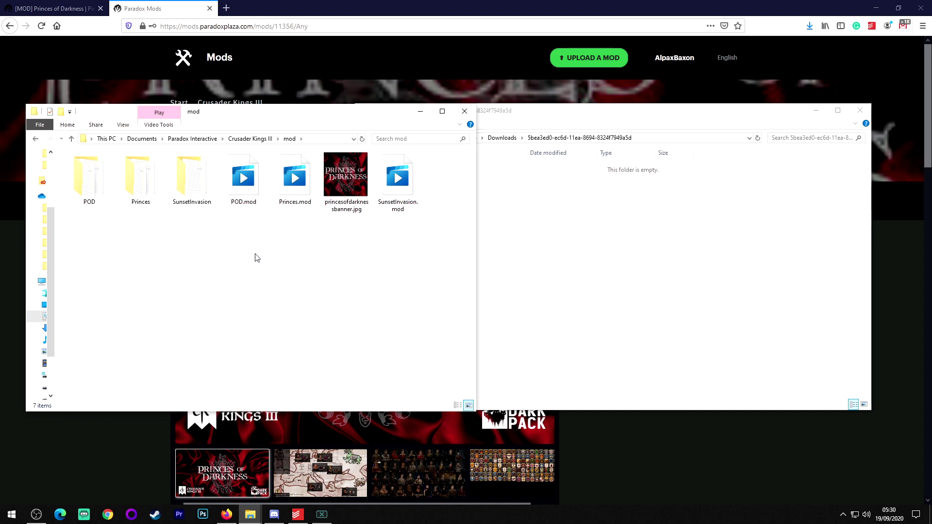
pyautogui.click(542, 285)
pyautogui.click(212, 274)
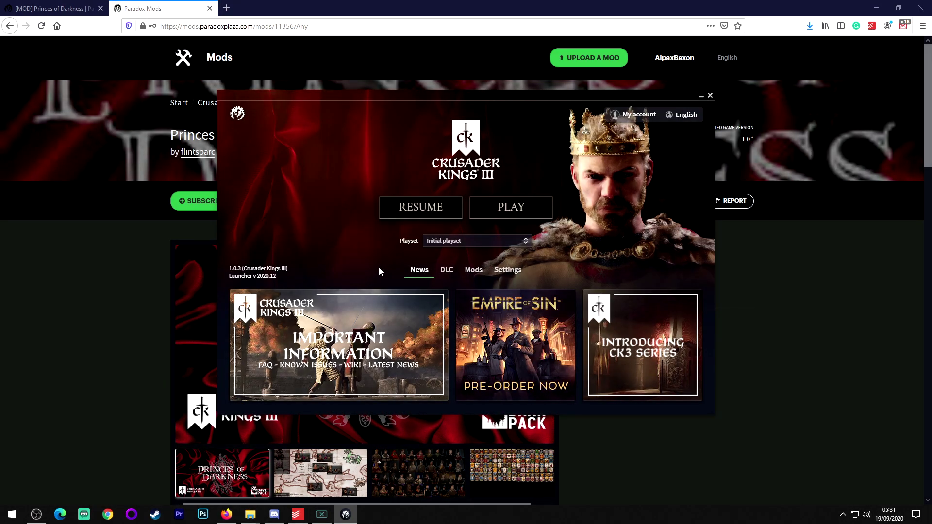
# - Create a playset named 'Princes' and add the Princes of Darkness mod to it
pyautogui.click(465, 241)
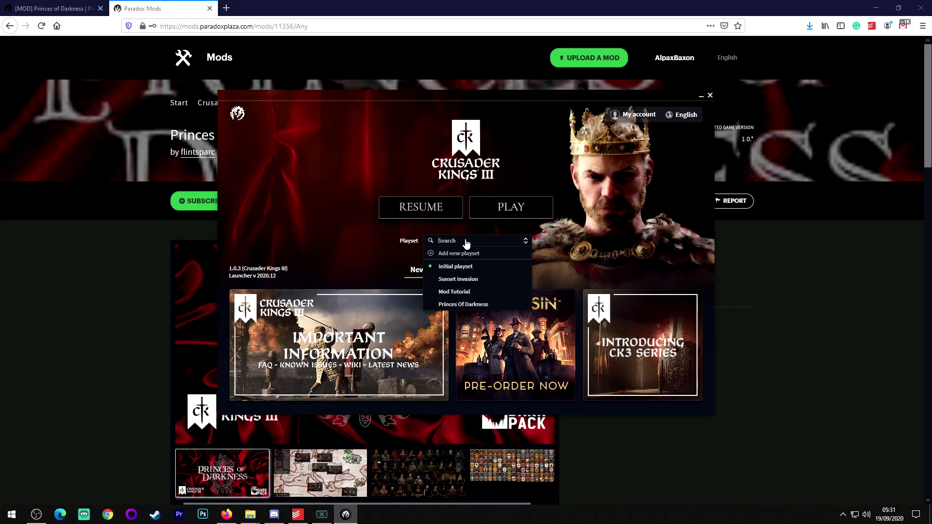
pyautogui.click(465, 255)
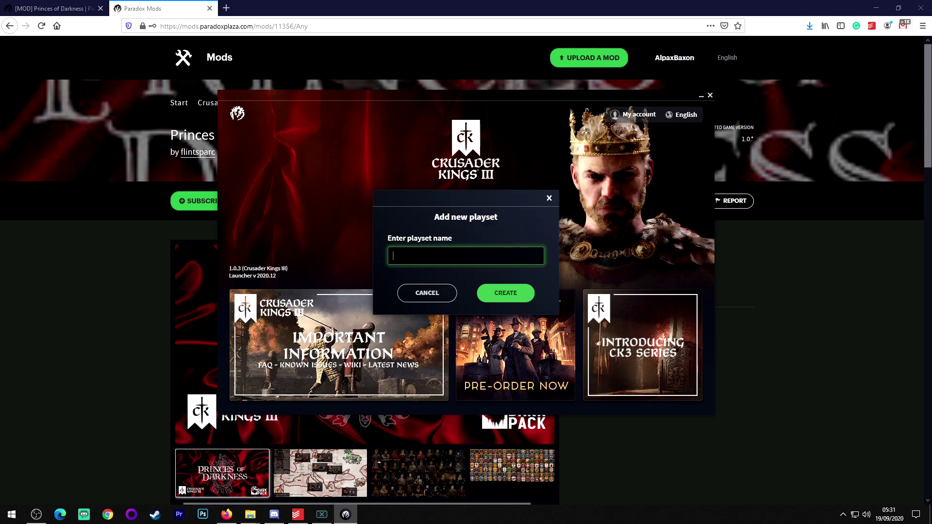
pyautogui.write('Princes')
pyautogui.click(503, 294)
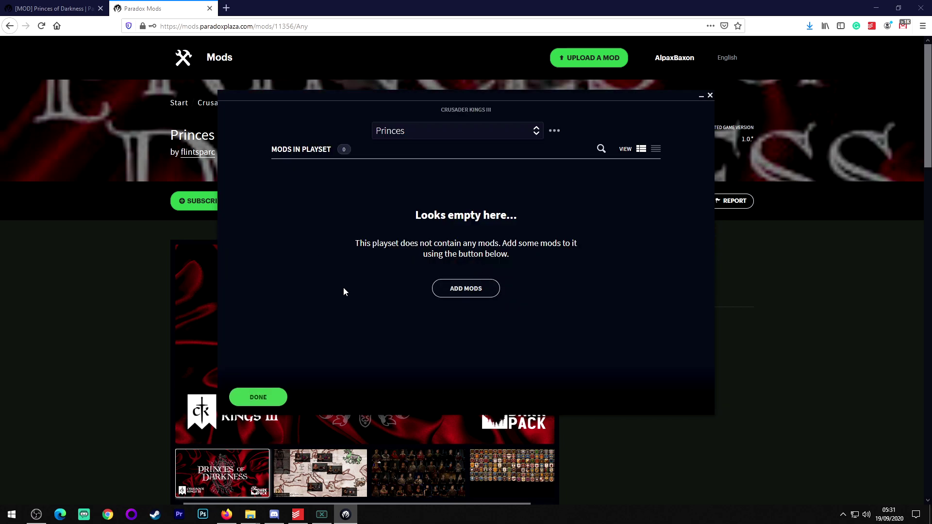
pyautogui.click(469, 288)
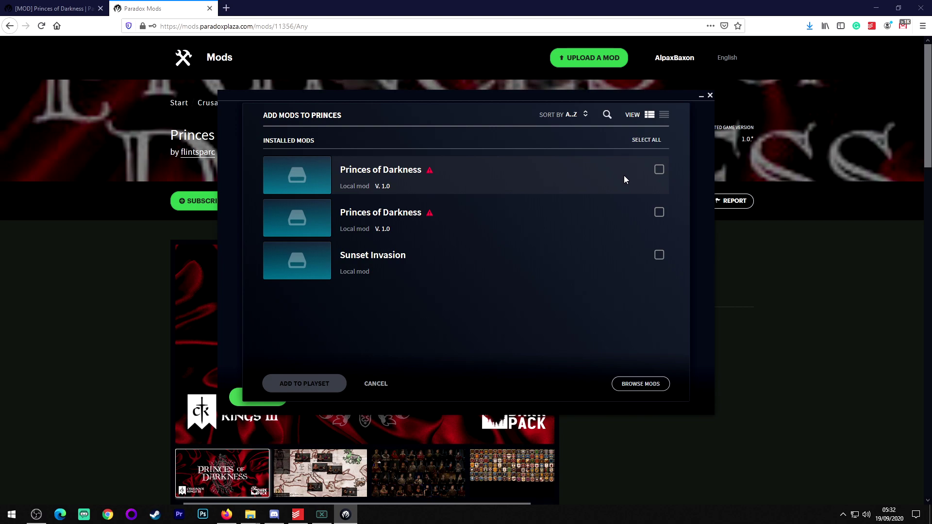
pyautogui.click(659, 169)
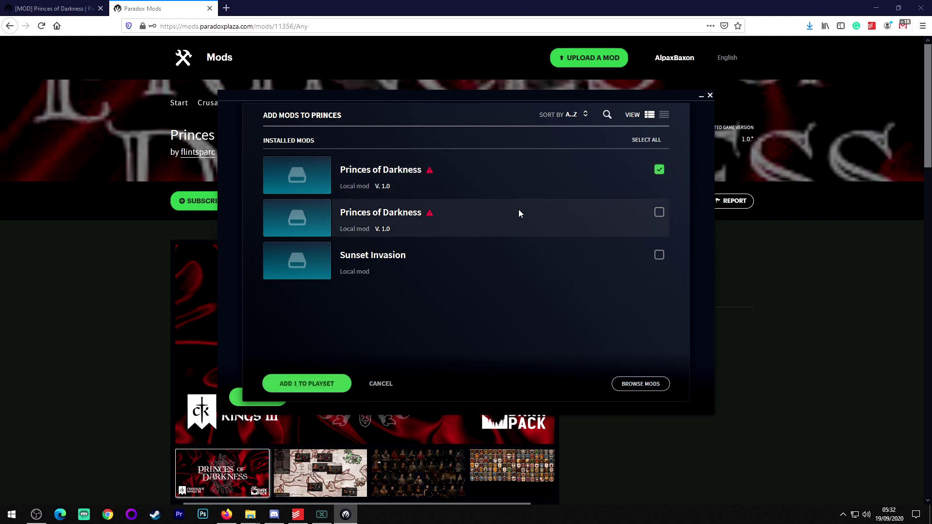
pyautogui.click(327, 386)
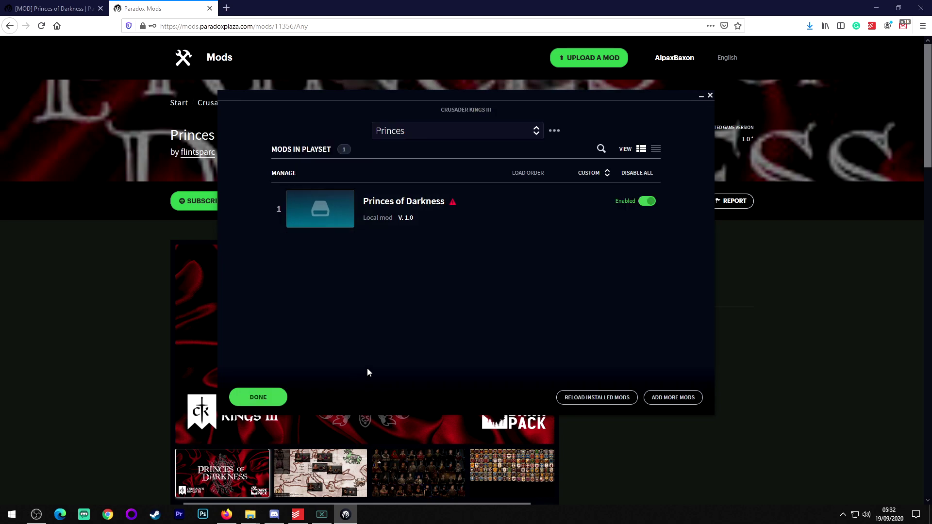
# - Return home, select Princes as the active playset, and press Play
pyautogui.click(274, 395)
pyautogui.click(512, 244)
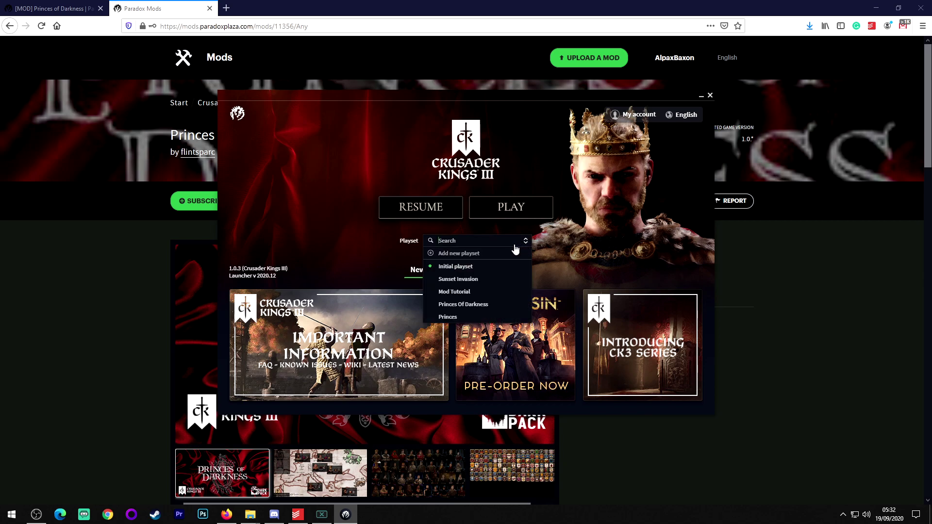
pyautogui.click(459, 317)
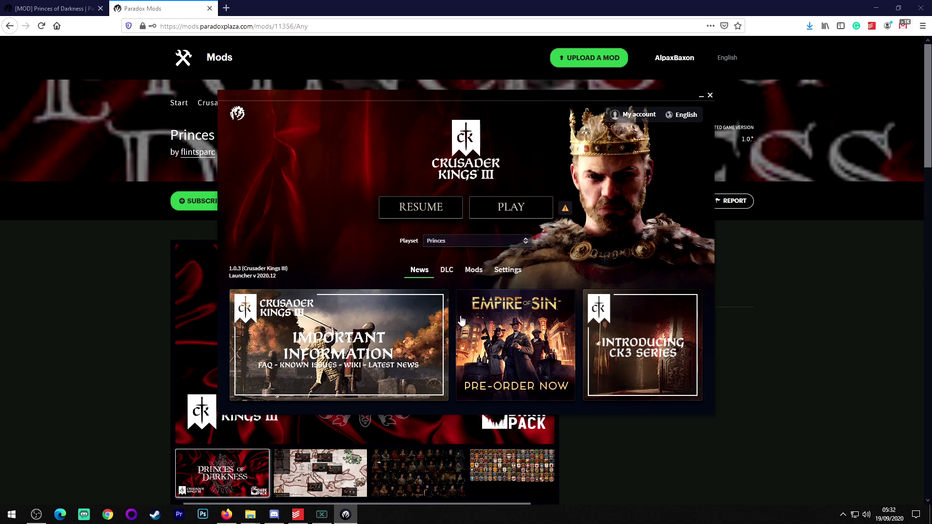
pyautogui.click(536, 214)
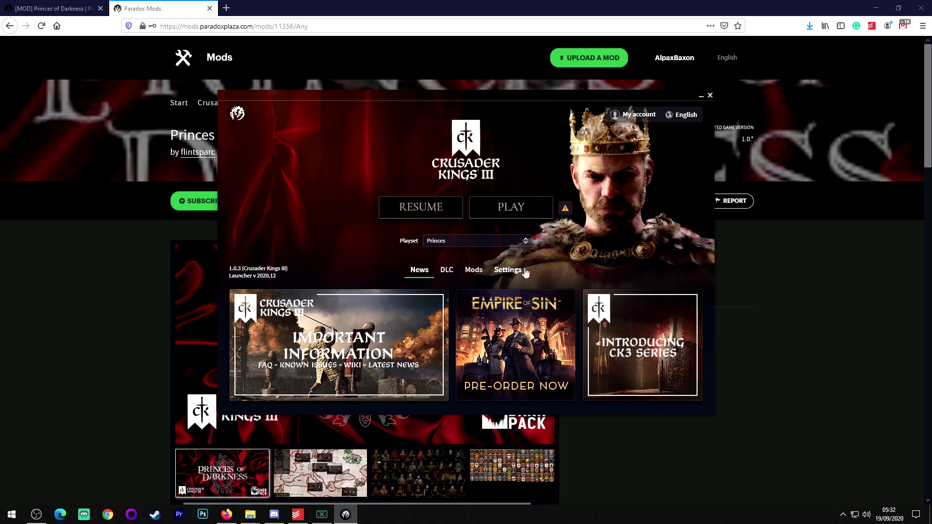